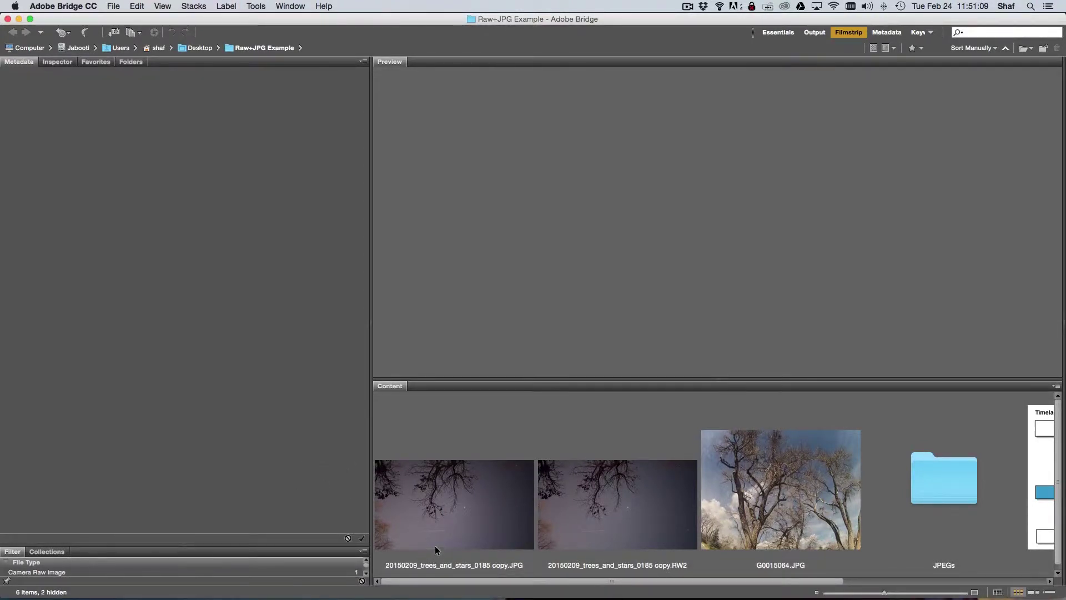
Step: Preview the RW2 frame, then switch to 20150209_trees_and_stars_0185 copy.JPG to see its 4976 x 2800 metadata
{"action": "scroll", "coordinate": [452, 516], "scroll_direction": "right", "scroll_amount": 1}
{"action": "left_click", "coordinate": [445, 515]}
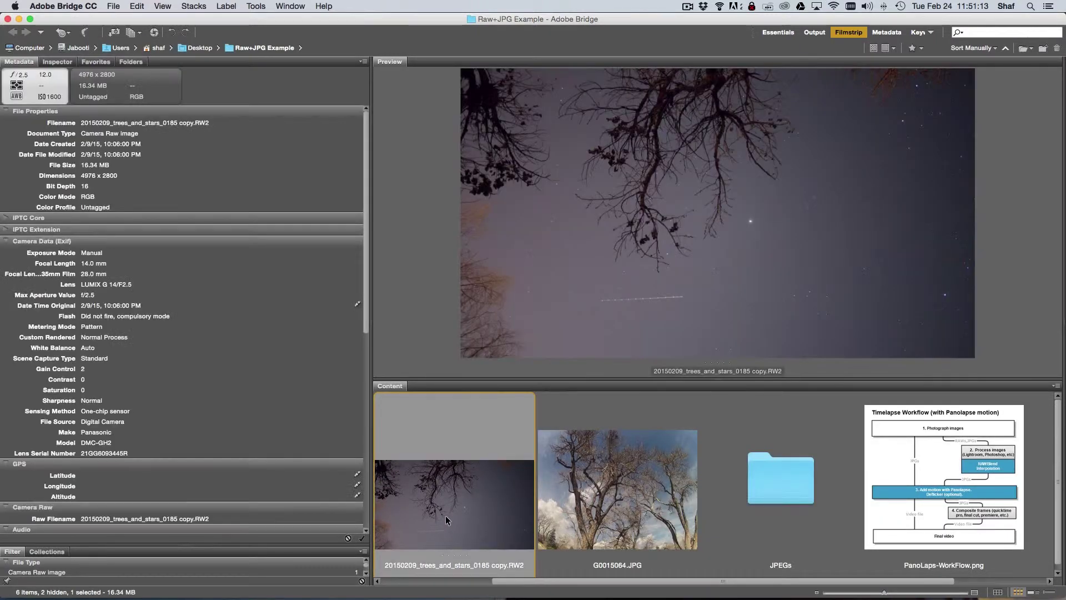
{"action": "scroll", "coordinate": [474, 520], "scroll_direction": "left", "scroll_amount": 1}
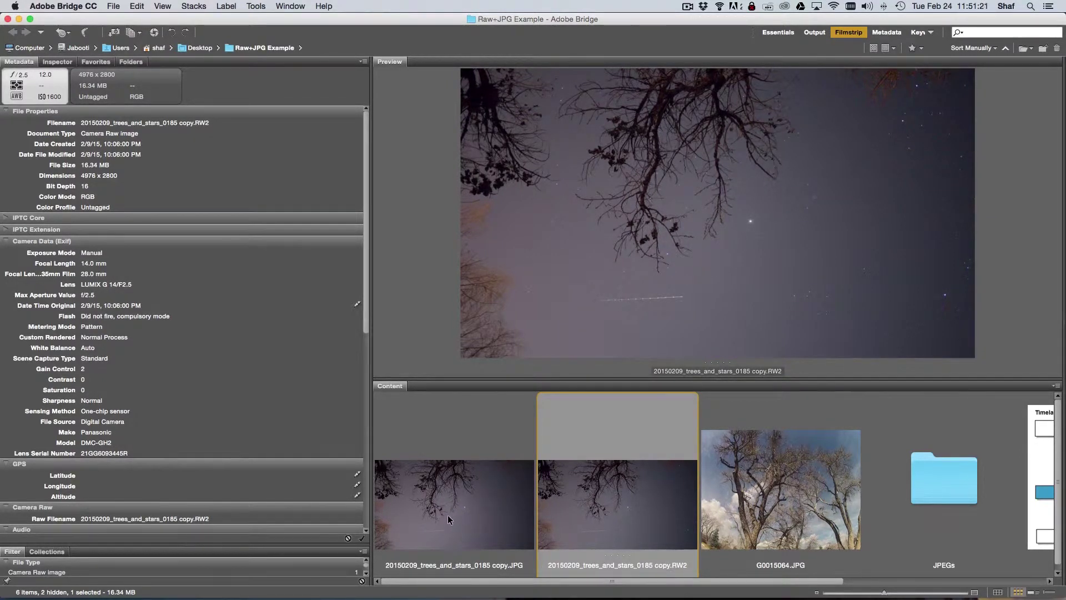
{"action": "left_click", "coordinate": [452, 516]}
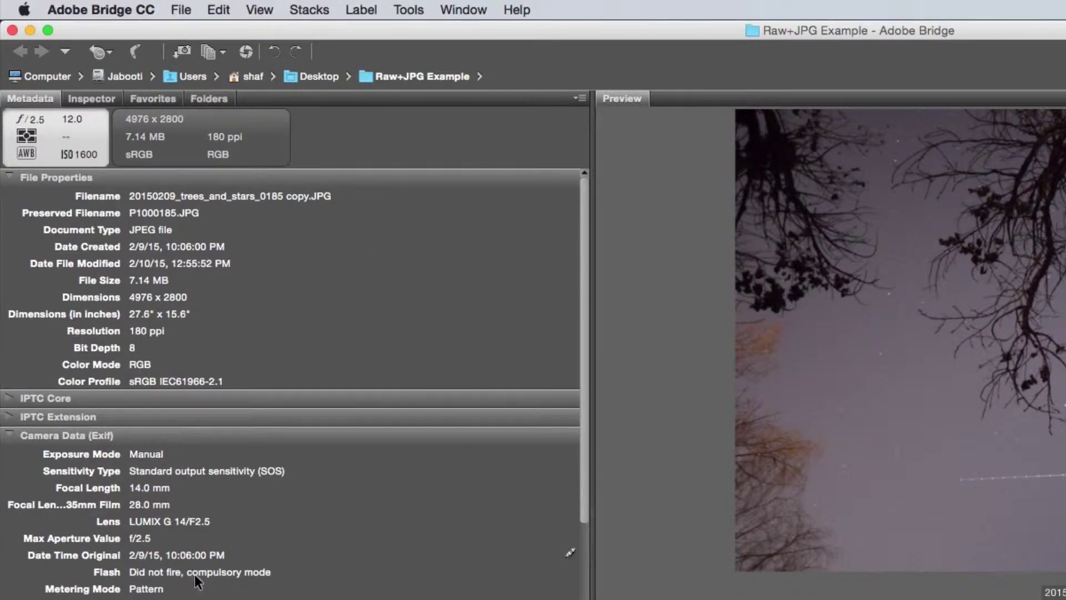
Step: Step from the JPG copy to the RW2 raw file and back to compare their metadata
{"action": "key", "text": "Right"}
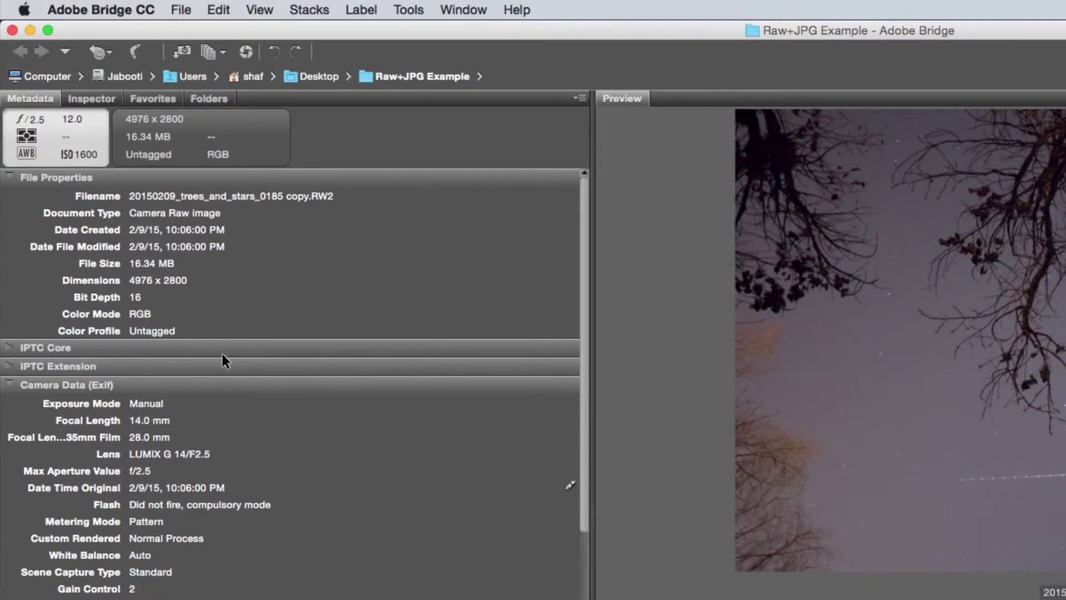
{"action": "key", "text": "Right"}
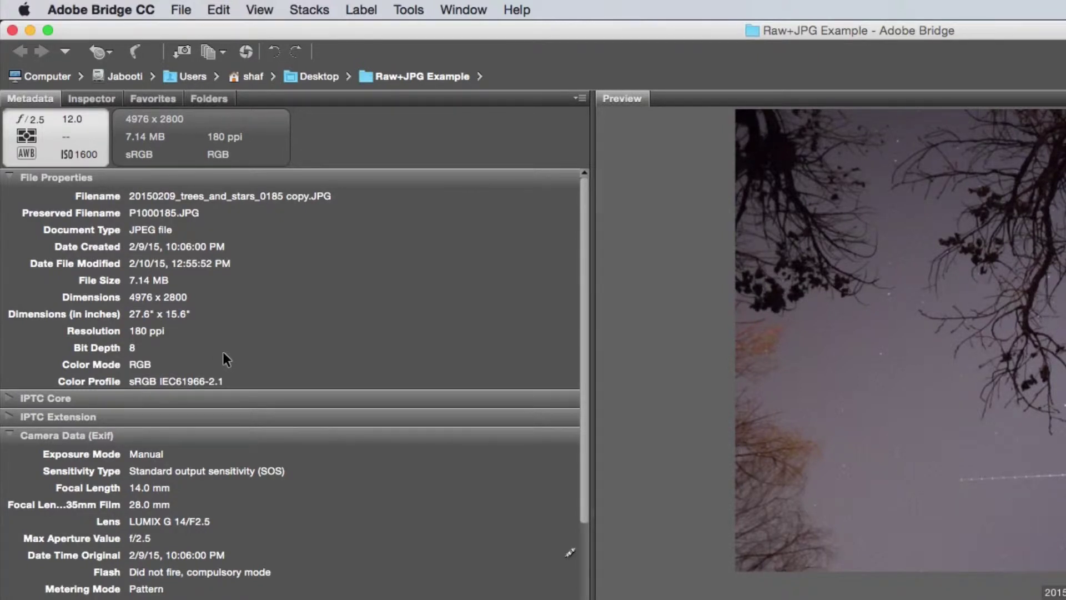
{"action": "key", "text": "Right"}
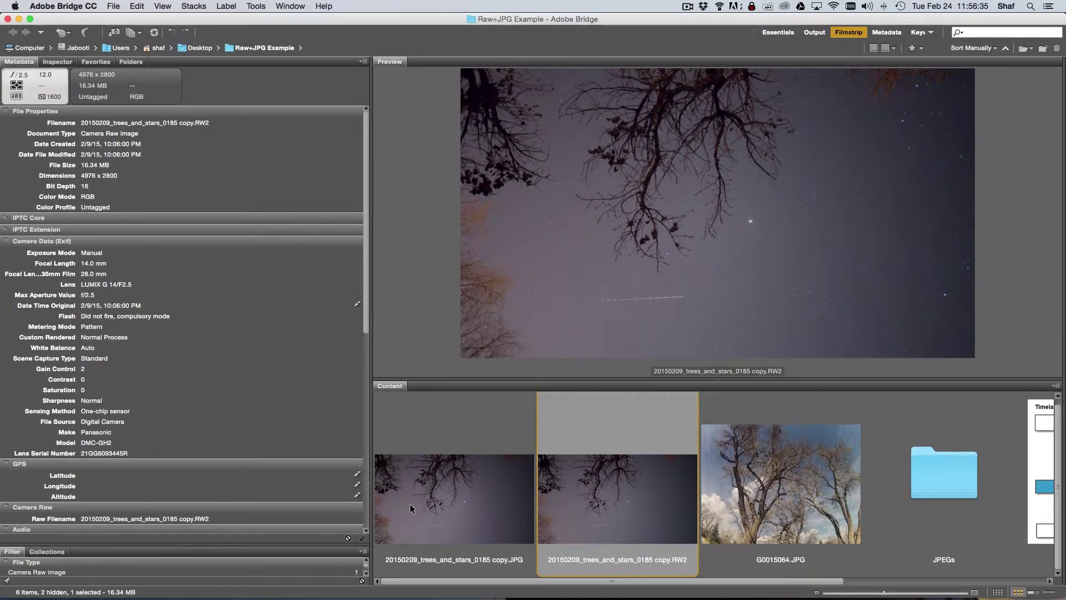
{"action": "left_click", "coordinate": [464, 512]}
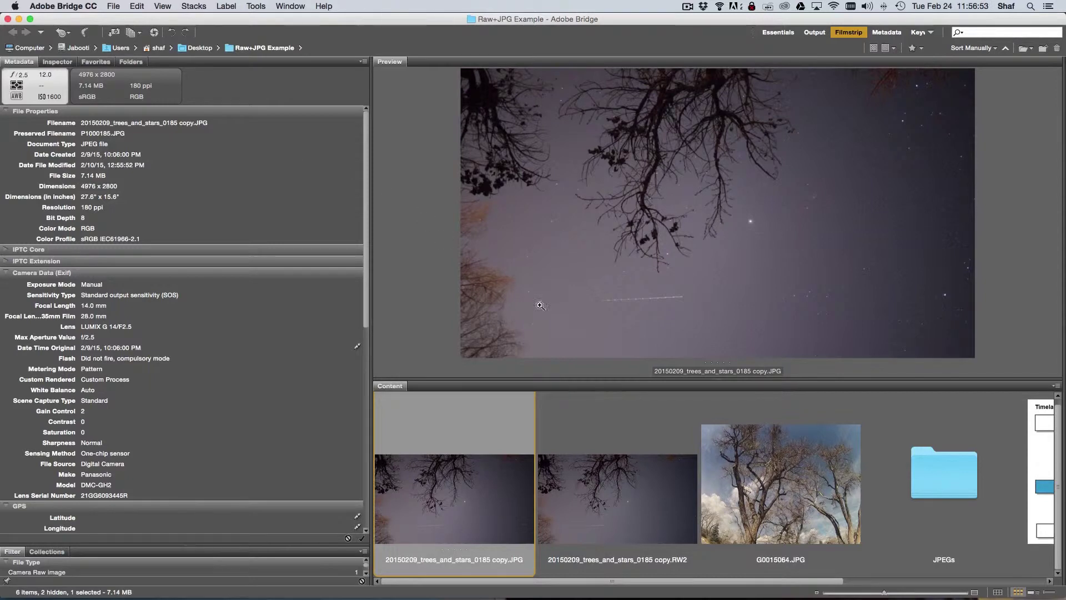
Step: Select G0015064.JPG, the GoPro daytime shot of bare trees
{"action": "left_click", "coordinate": [776, 503]}
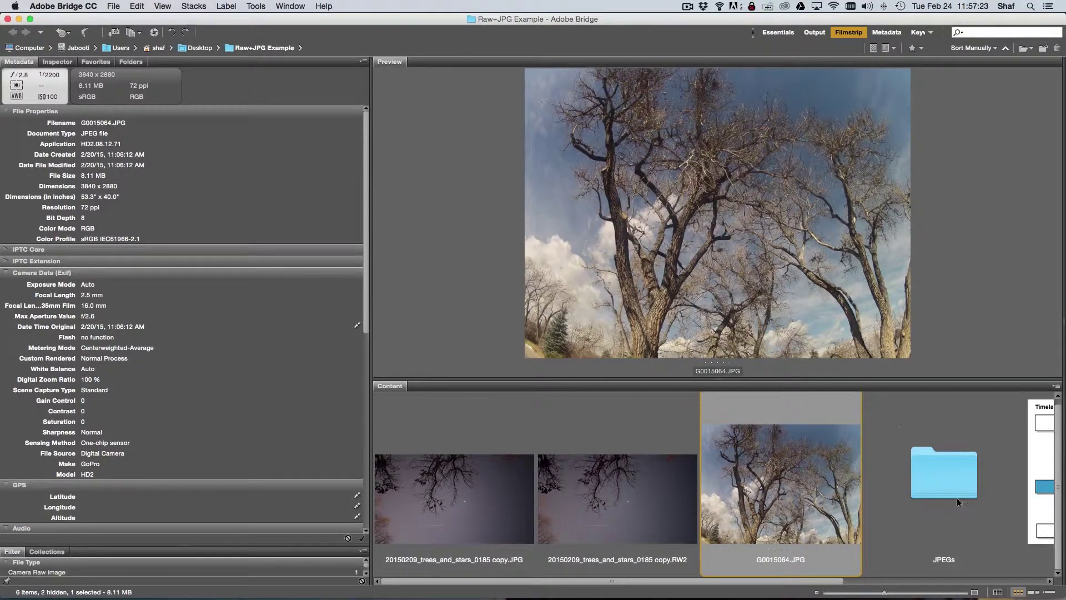
Step: Preview PanoLaps-WorkFlow.png, the Timelapse Workflow diagram, full screen
{"action": "left_click", "coordinate": [1049, 479]}
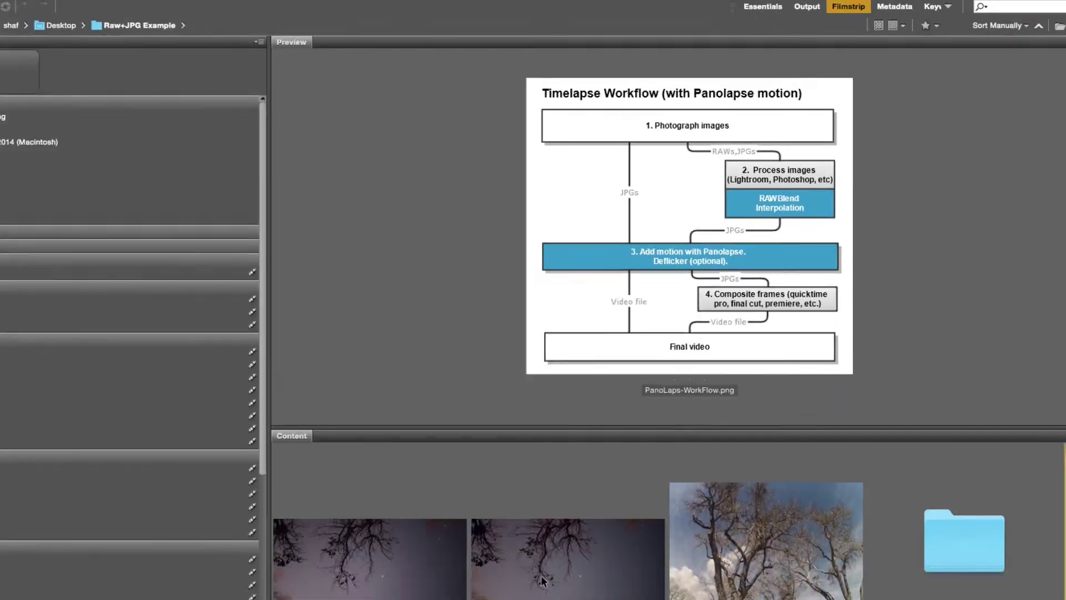
Step: Open 20150209_trees_and_stars_0185 copy.RW2 in Camera Raw and apply Auto tone
{"action": "left_click", "coordinate": [599, 504]}
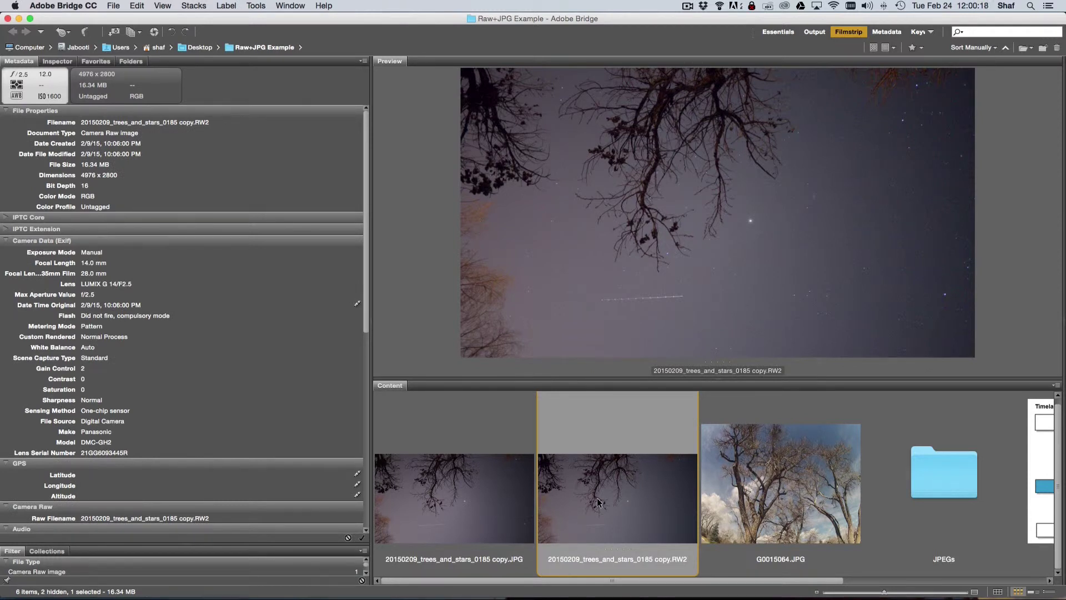
{"action": "scroll", "coordinate": [598, 502], "scroll_direction": "right", "scroll_amount": 3}
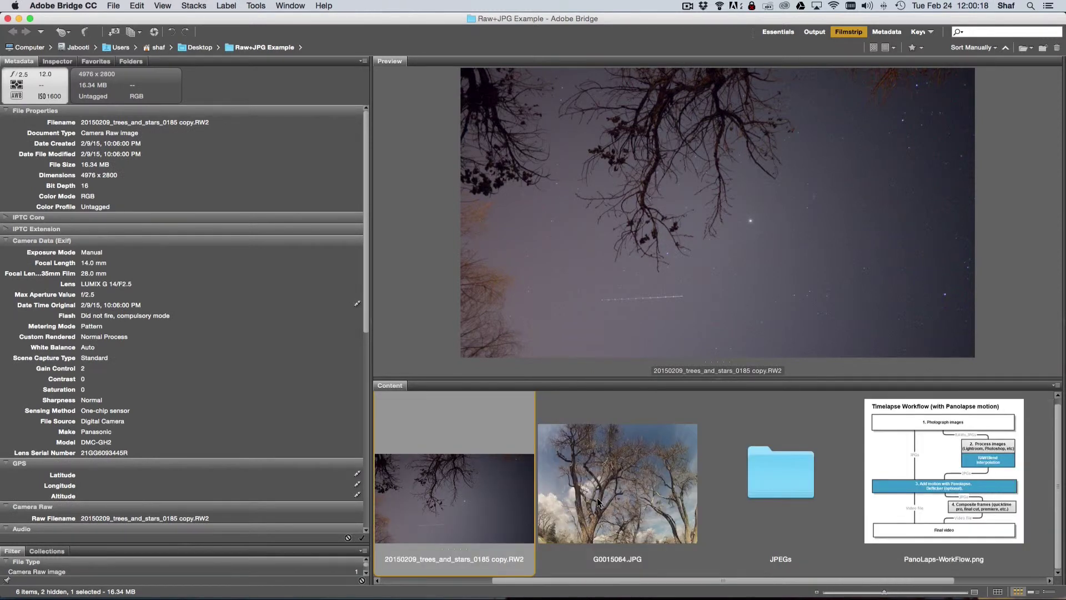
{"action": "double_click", "coordinate": [422, 502]}
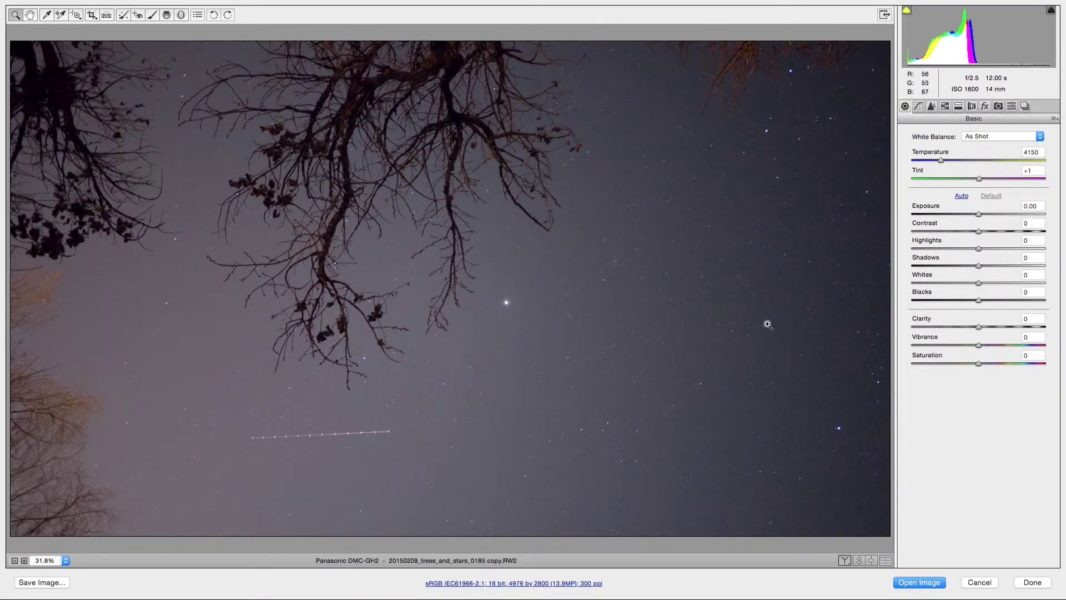
{"action": "left_click", "coordinate": [961, 196]}
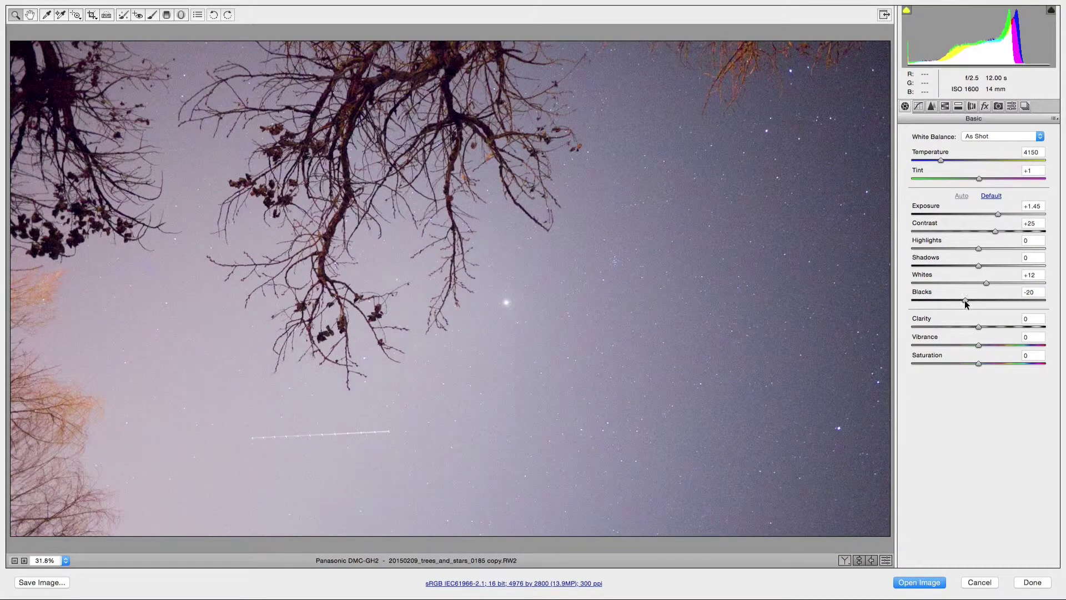
Step: Raise Blacks to +35, Vibrance to +10 and Saturation to +16, and cool Temperature to 3650
{"action": "left_click_drag", "start_coordinate": [965, 301], "coordinate": [1003, 302]}
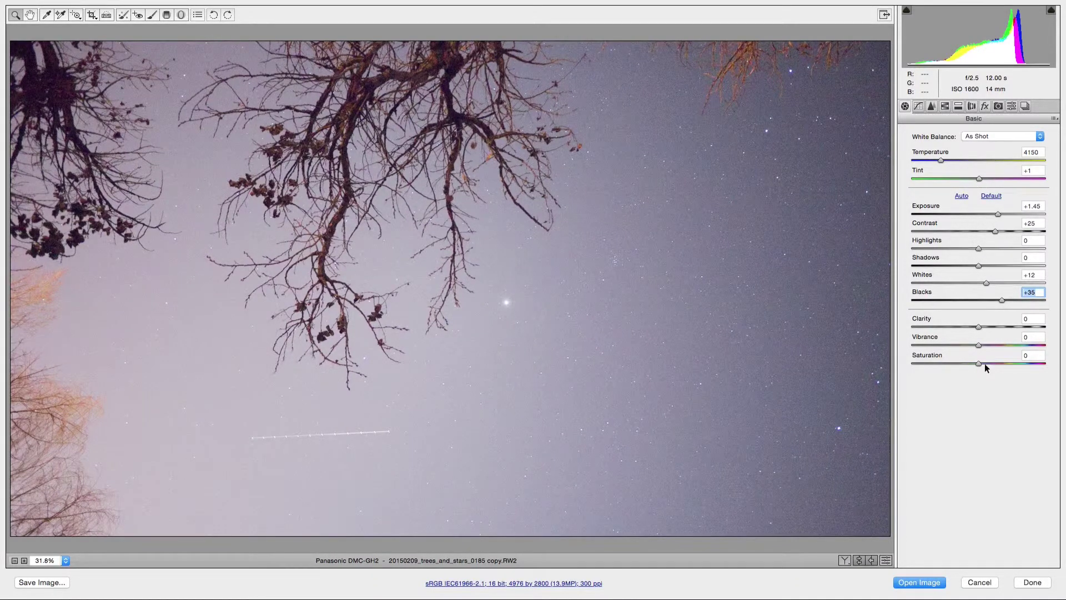
{"action": "left_click_drag", "start_coordinate": [978, 345], "coordinate": [992, 364]}
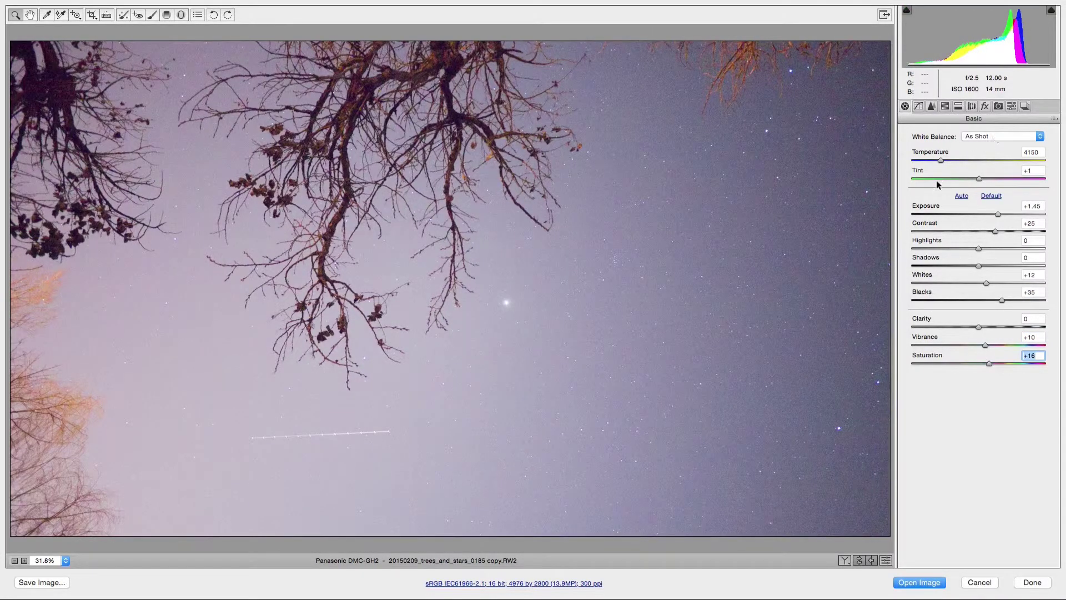
{"action": "left_click_drag", "start_coordinate": [940, 160], "coordinate": [933, 162]}
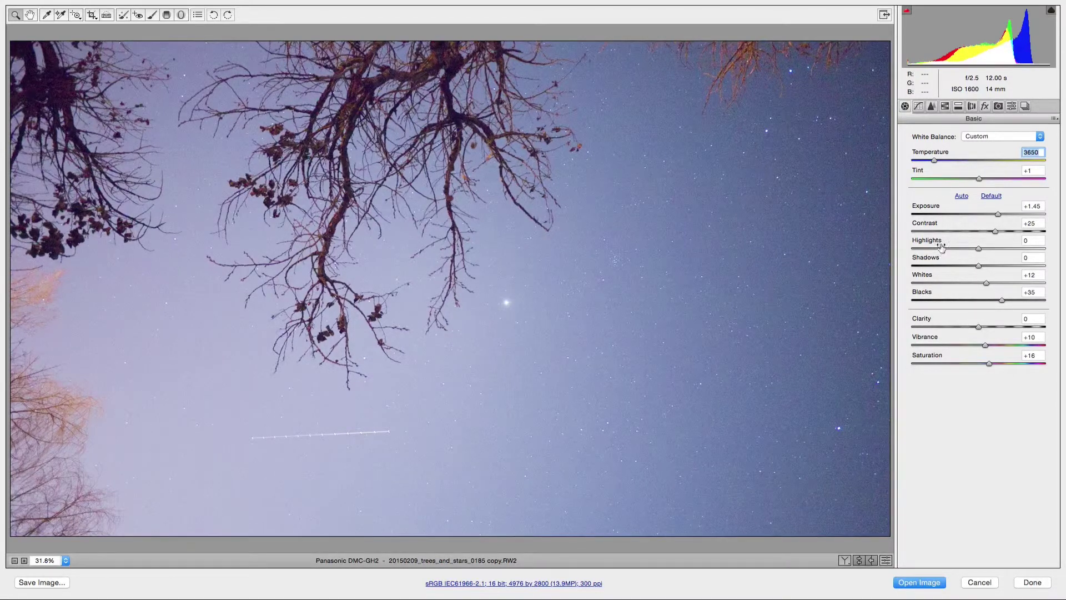
{"action": "left_click", "coordinate": [932, 106]}
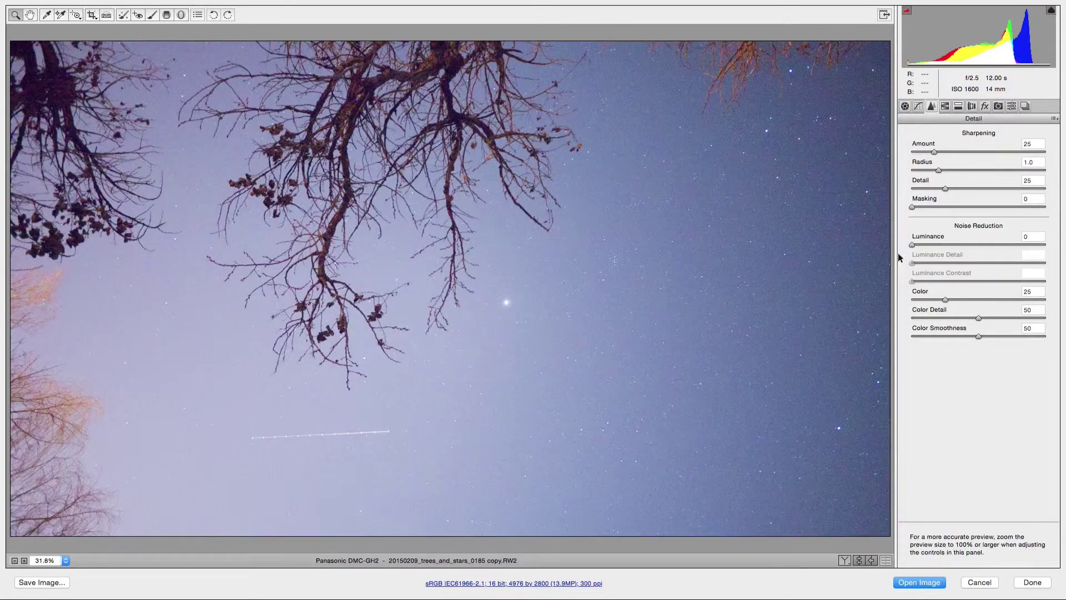
Step: Set Luminance noise reduction to 38 and apply the RW2 edits with Done
{"action": "left_click_drag", "start_coordinate": [912, 246], "coordinate": [966, 245]}
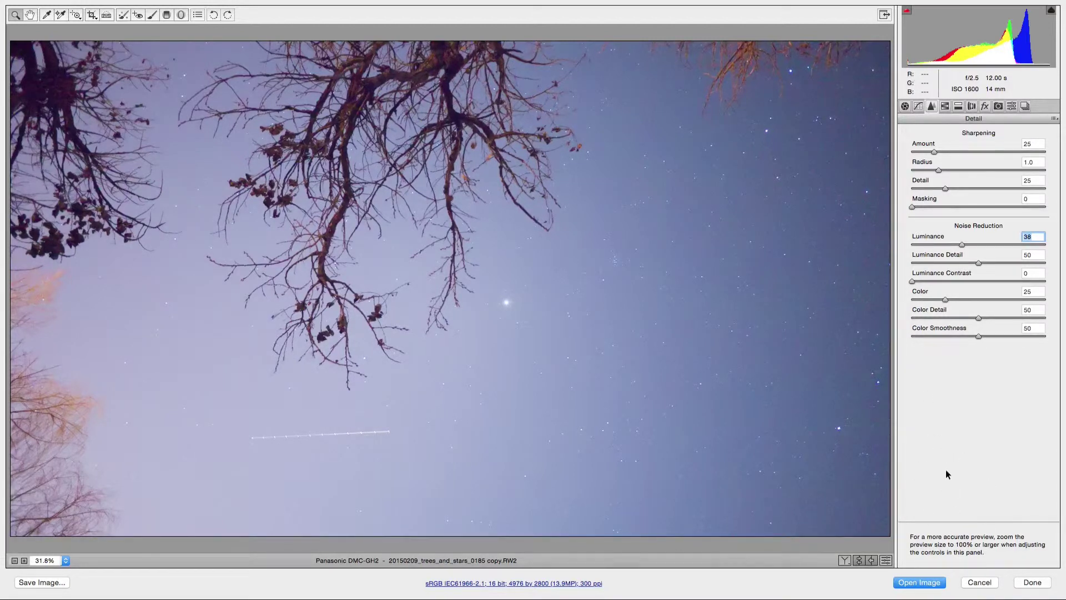
{"action": "left_click", "coordinate": [1031, 582]}
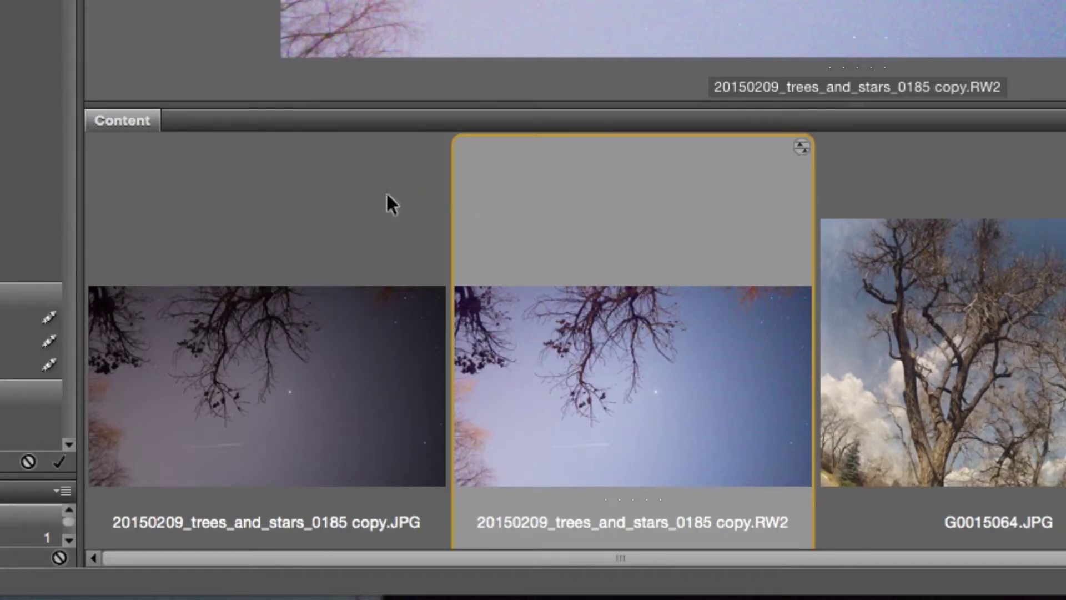
Step: Select the unedited JPG copy and bring up its context menu
{"action": "left_click", "coordinate": [284, 393]}
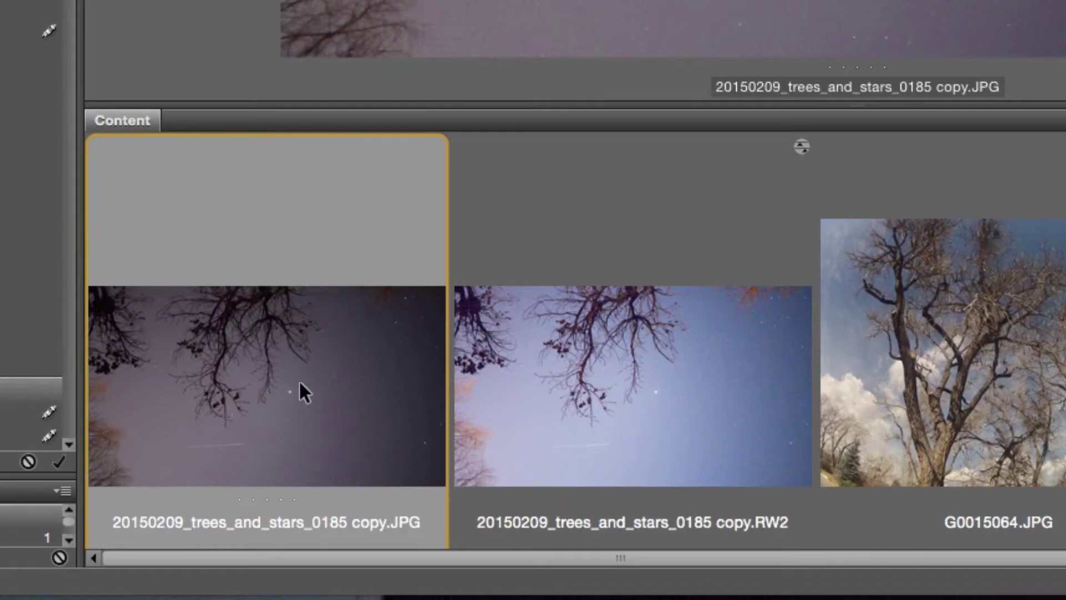
{"action": "right_click", "coordinate": [299, 380]}
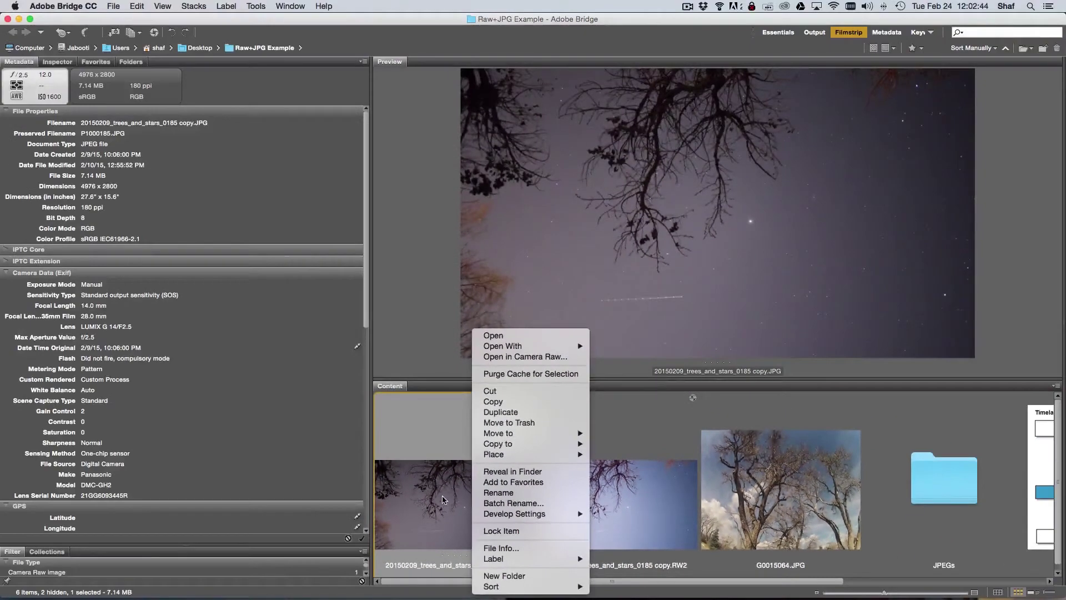
Step: Open the JPG in Camera Raw, apply Auto, then set Blacks -6, Temperature -25, Exposure +1.10 and raise Vibrance
{"action": "left_click", "coordinate": [520, 357]}
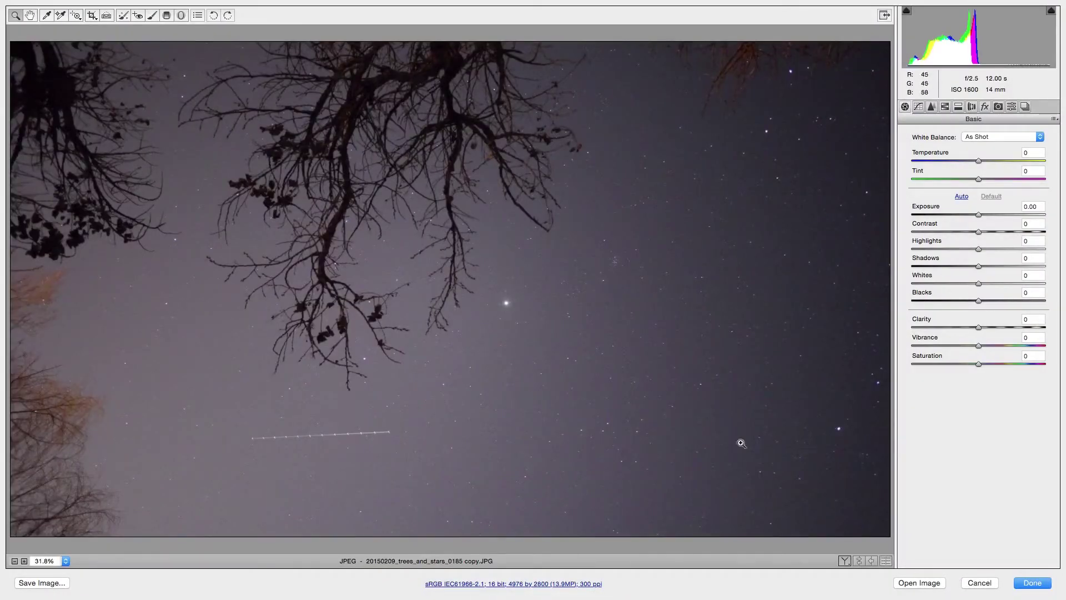
{"action": "left_click", "coordinate": [961, 196]}
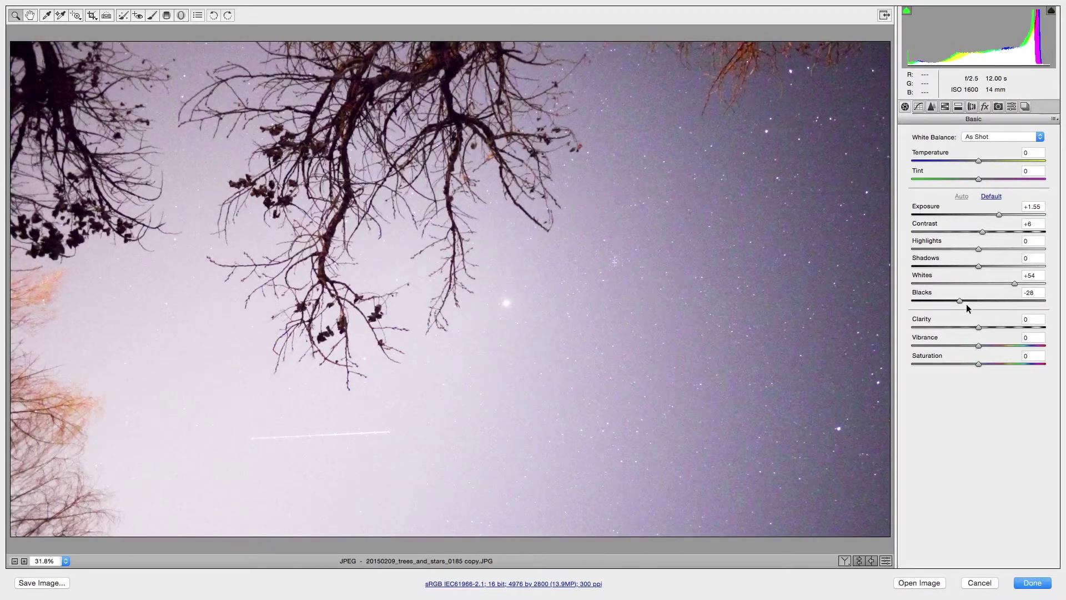
{"action": "left_click_drag", "start_coordinate": [959, 300], "coordinate": [972, 302]}
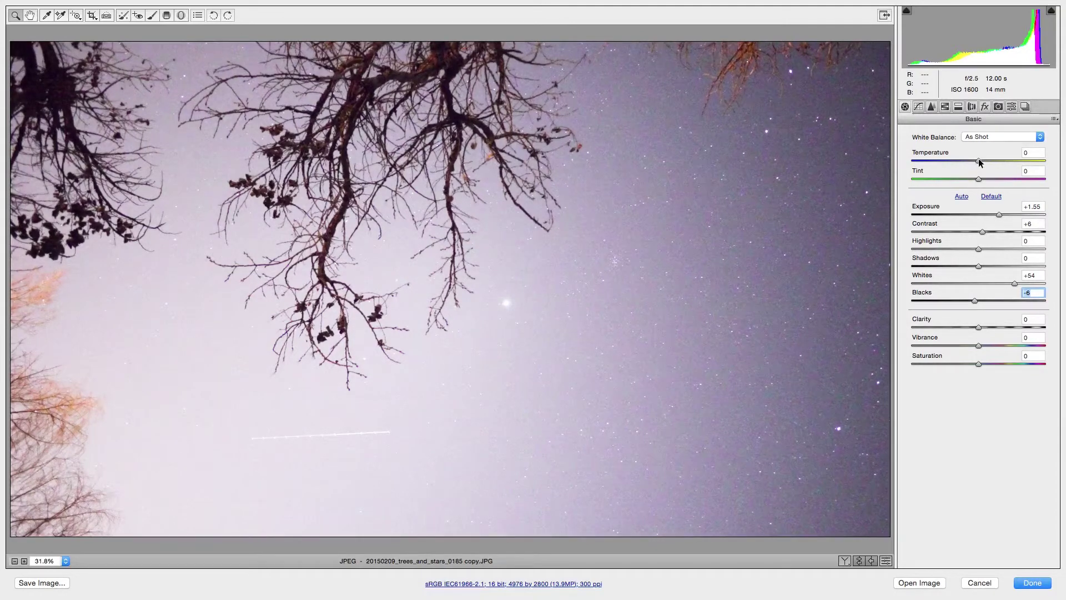
{"action": "left_click_drag", "start_coordinate": [979, 161], "coordinate": [962, 163]}
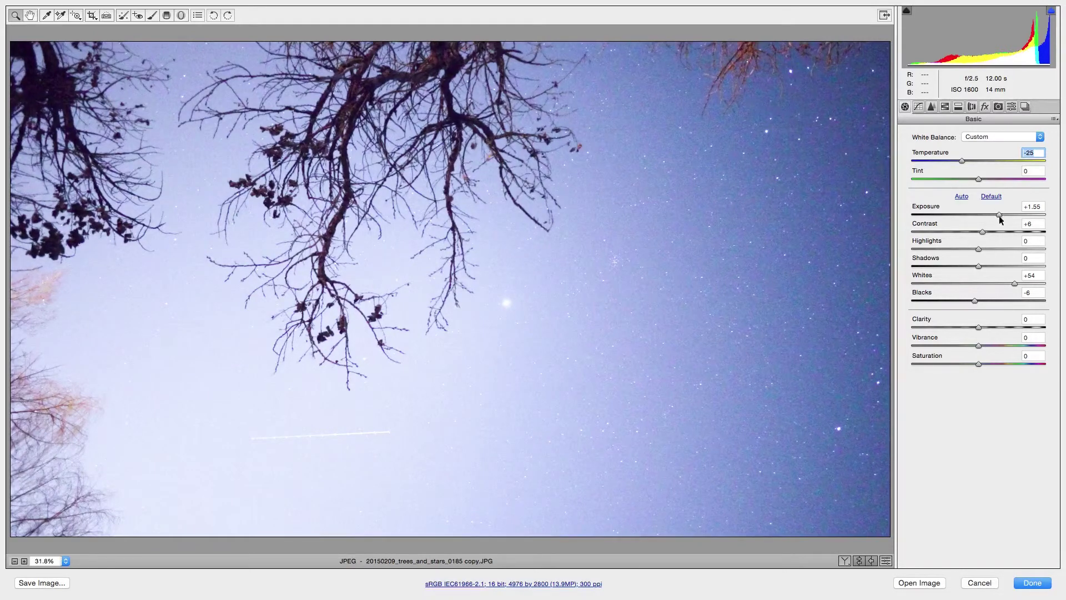
{"action": "left_click_drag", "start_coordinate": [999, 214], "coordinate": [993, 214]}
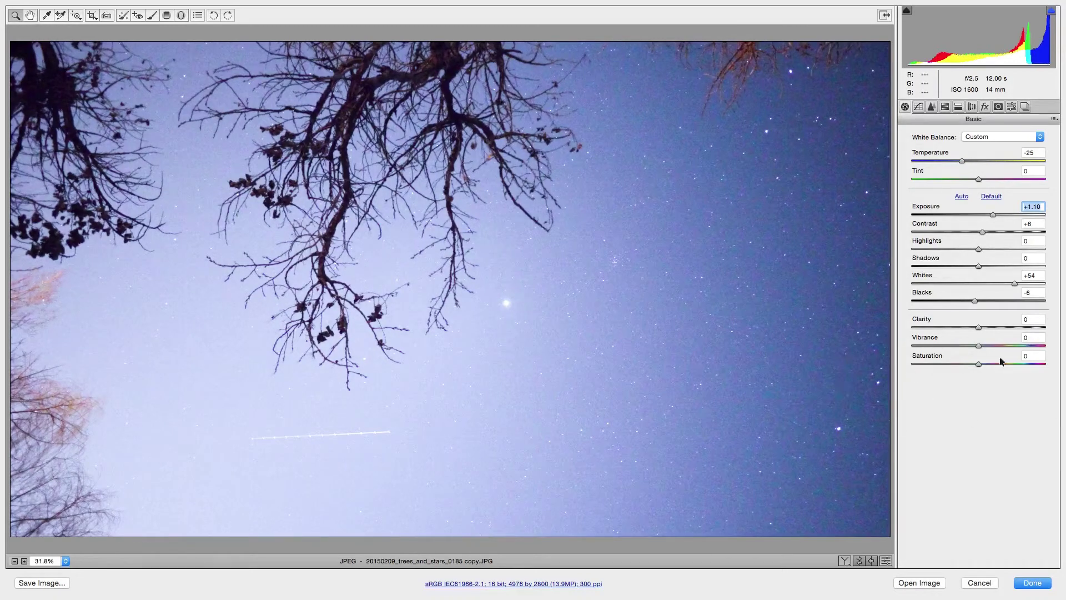
{"action": "left_click_drag", "start_coordinate": [979, 346], "coordinate": [984, 347]}
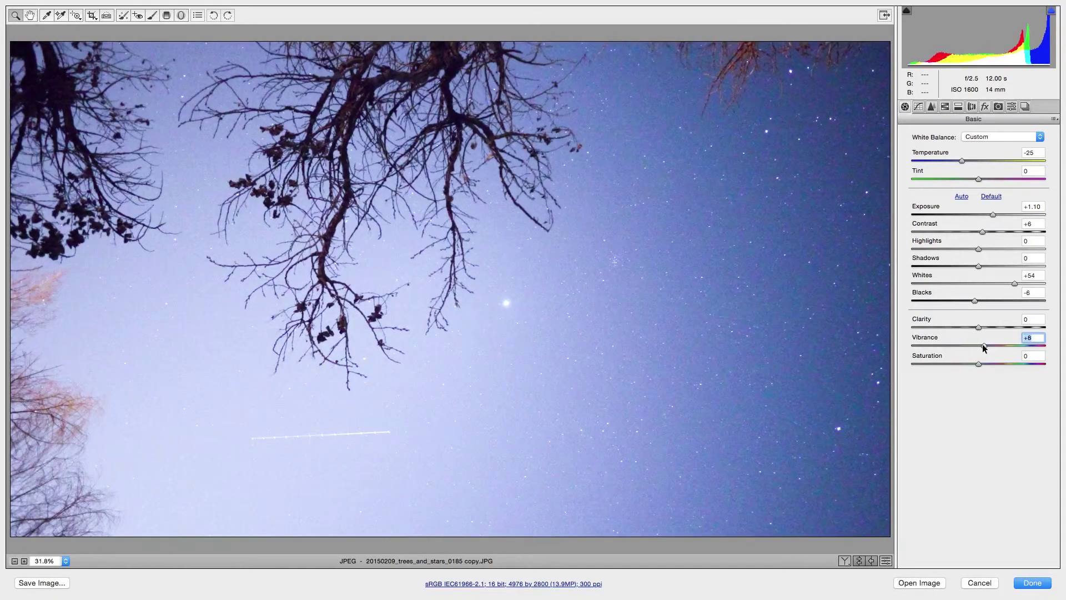
Step: Set the JPG's Luminance noise reduction to 35 and apply the edits with Done
{"action": "left_click", "coordinate": [932, 106]}
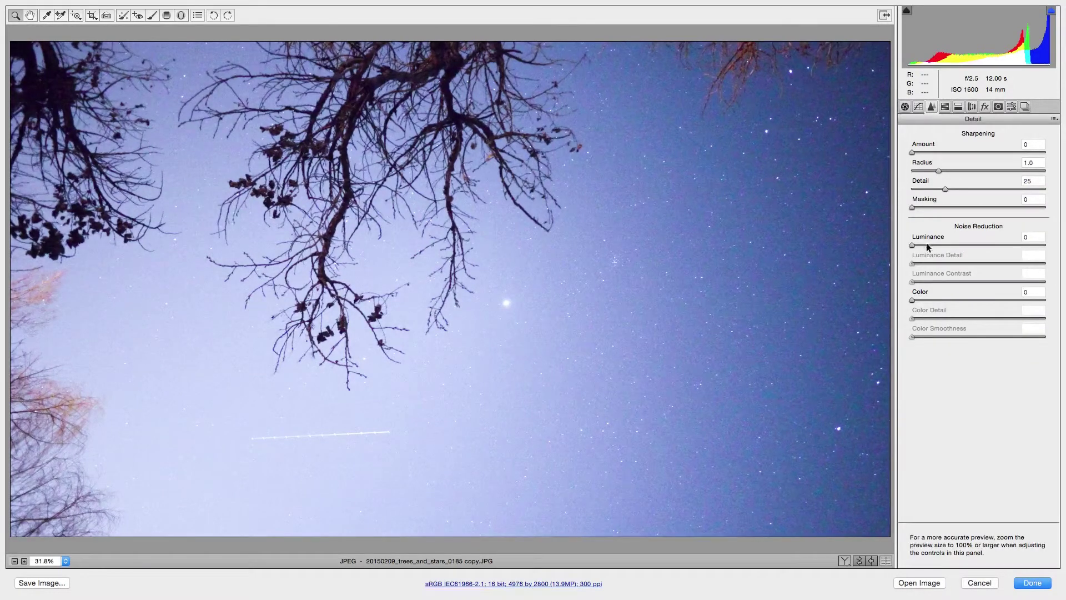
{"action": "left_click_drag", "start_coordinate": [911, 245], "coordinate": [961, 248]}
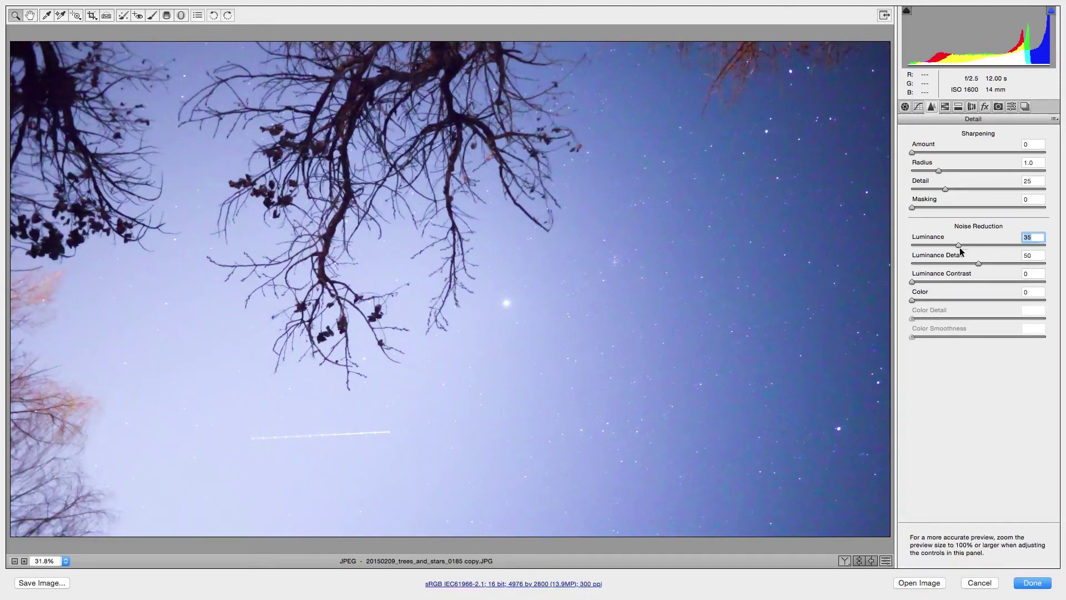
{"action": "left_click", "coordinate": [1033, 586]}
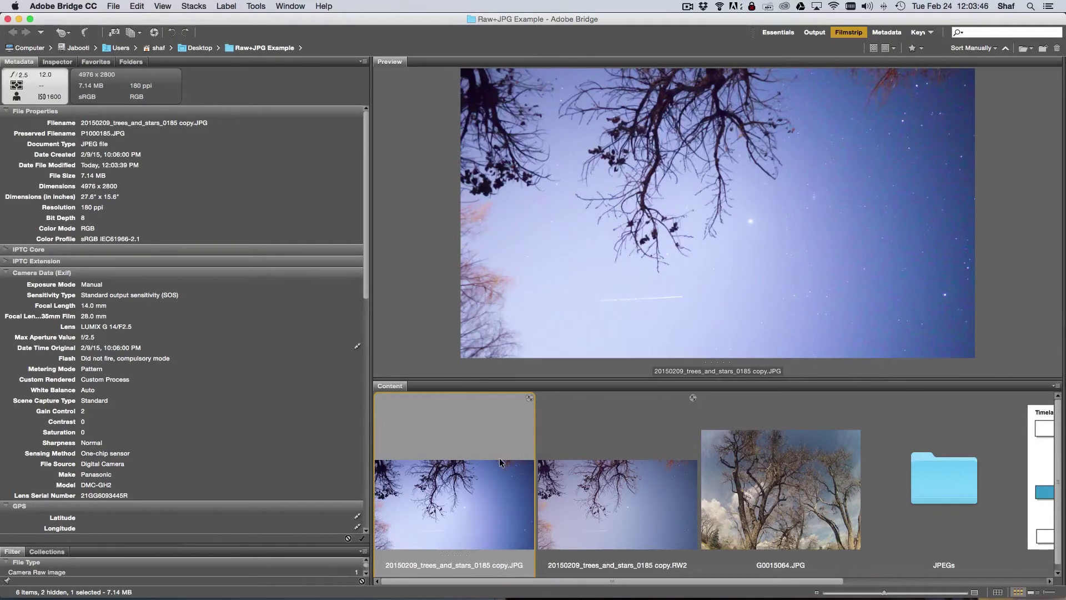
{"action": "key", "text": "Right"}
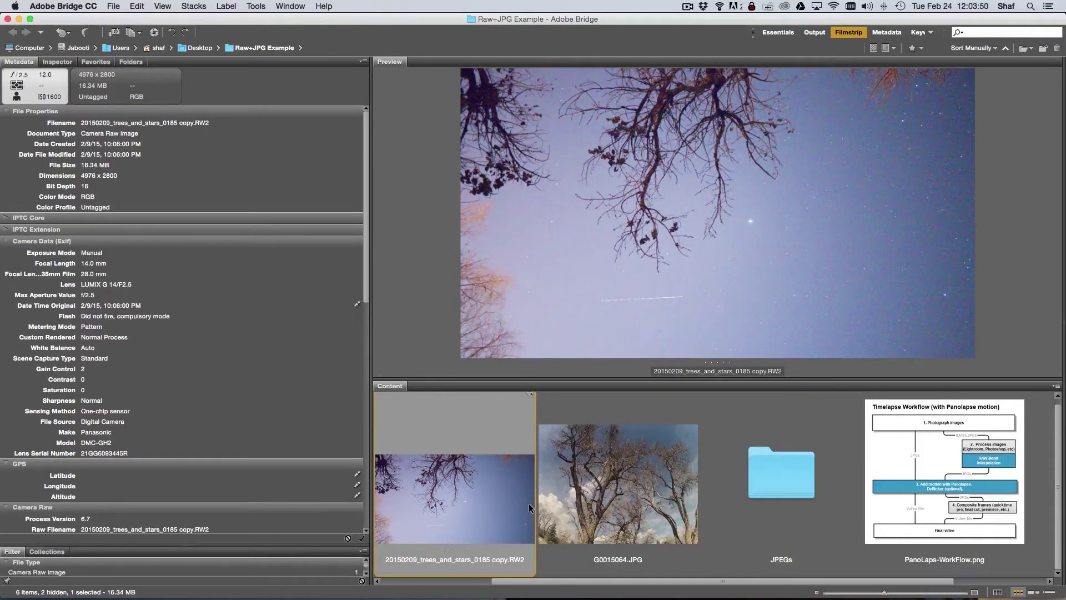
{"action": "key", "text": "Left"}
{"action": "key", "text": "Right"}
{"action": "key", "text": "Left"}
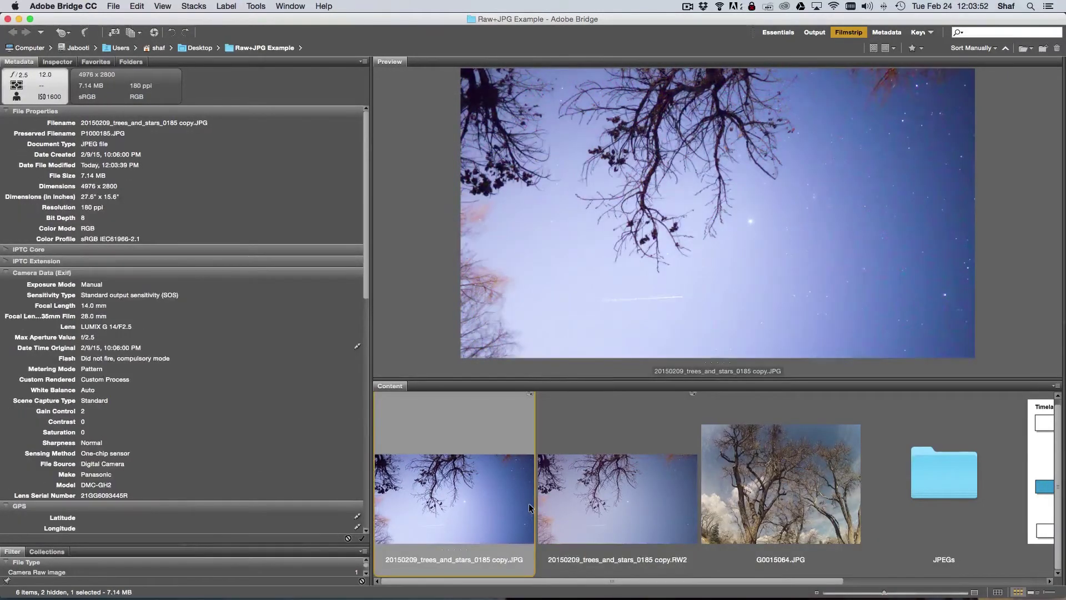
{"action": "key", "text": "Right"}
{"action": "key", "text": "Left"}
{"action": "key", "text": "Right"}
{"action": "key", "text": "Left"}
{"action": "key", "text": "Right"}
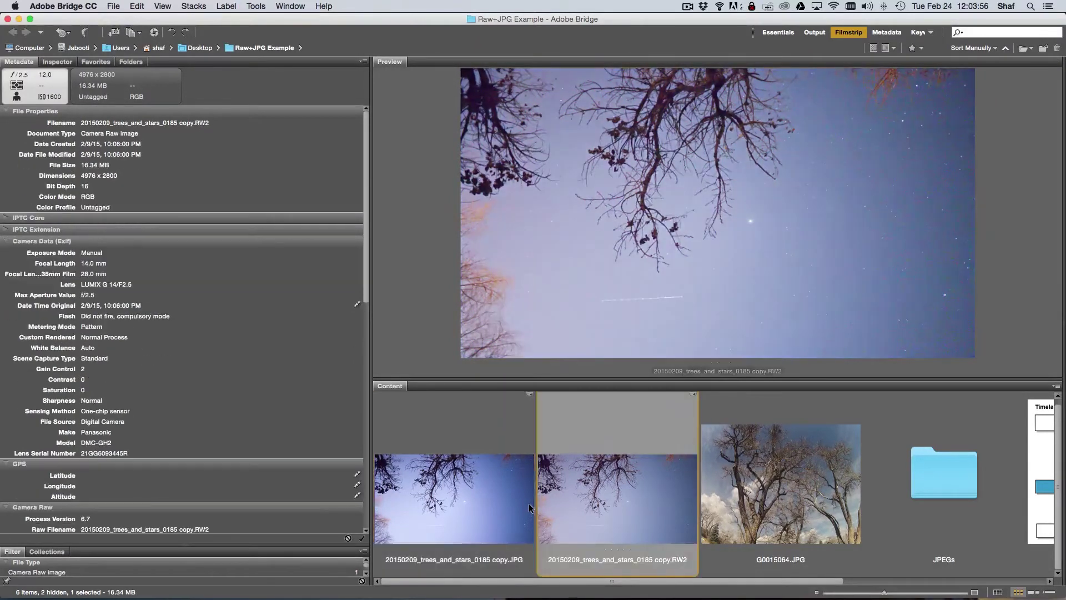
{"action": "key", "text": "Left"}
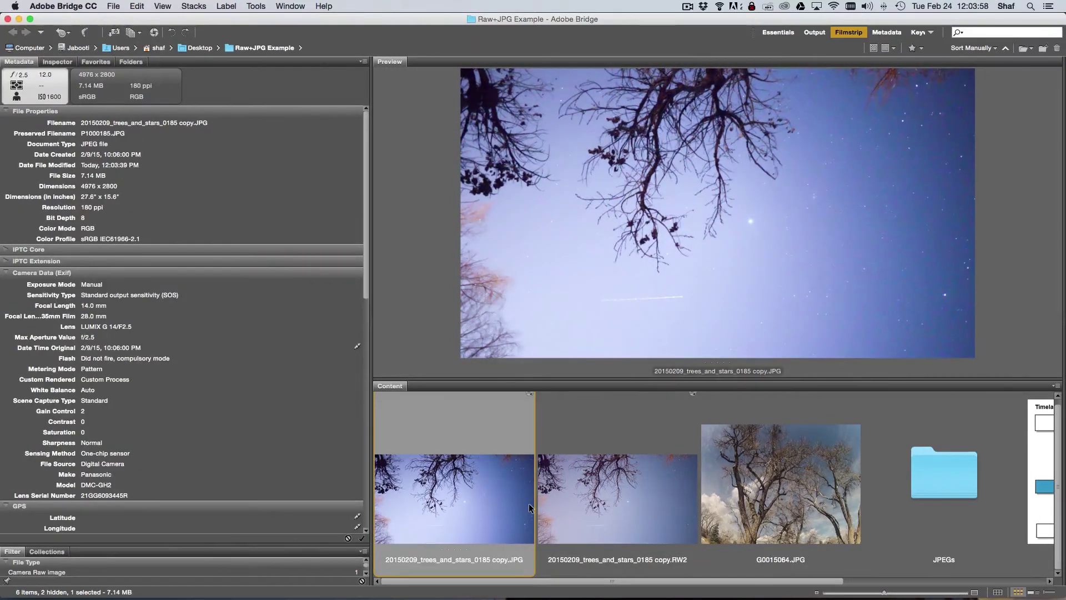